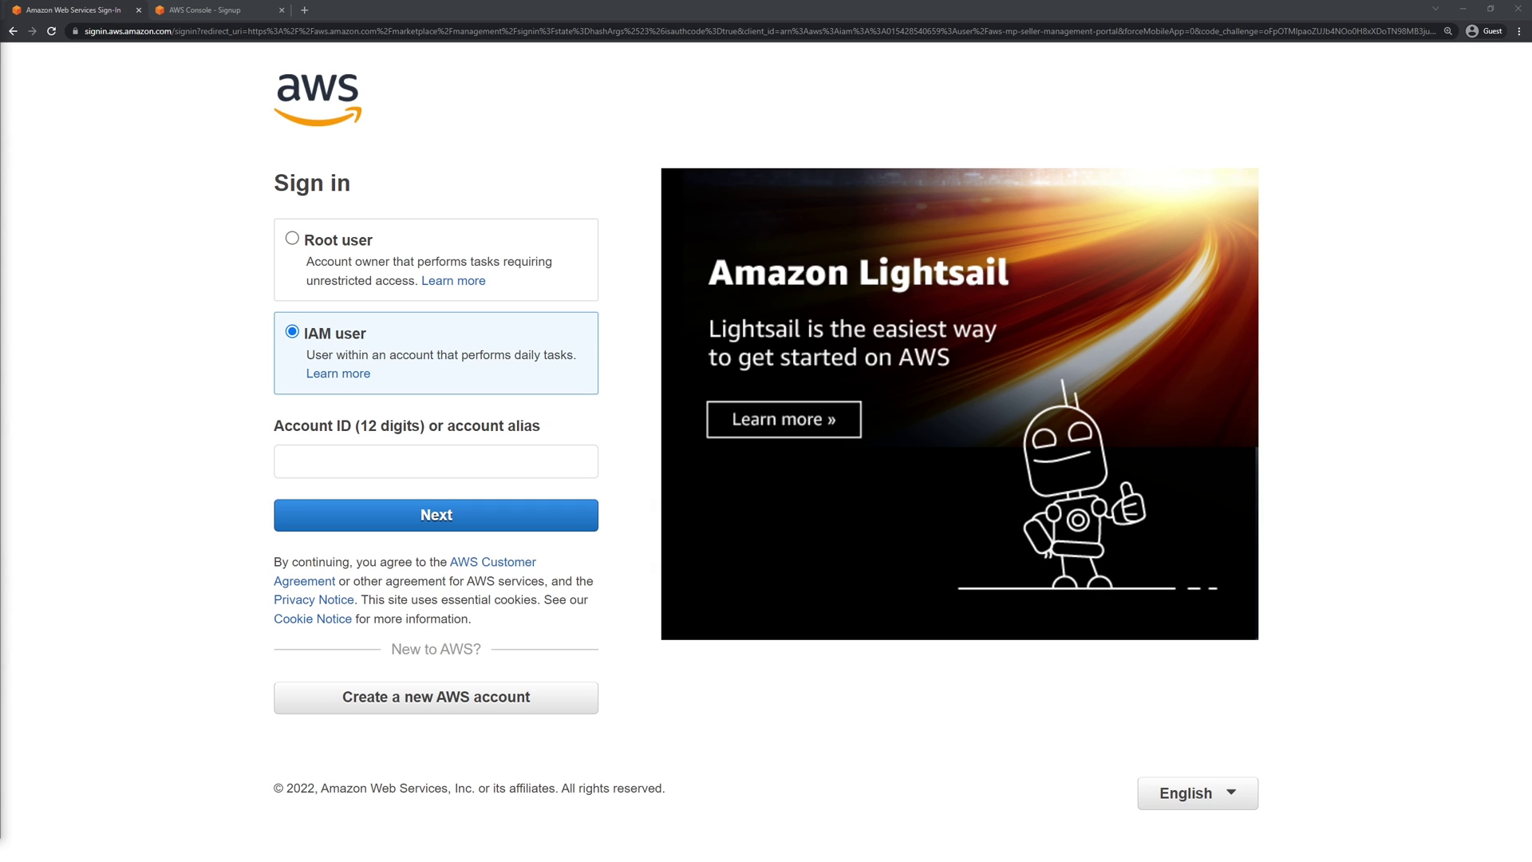
Go to the AWS sign-up tab to reach the signed-in Console Home.
click(198, 11)
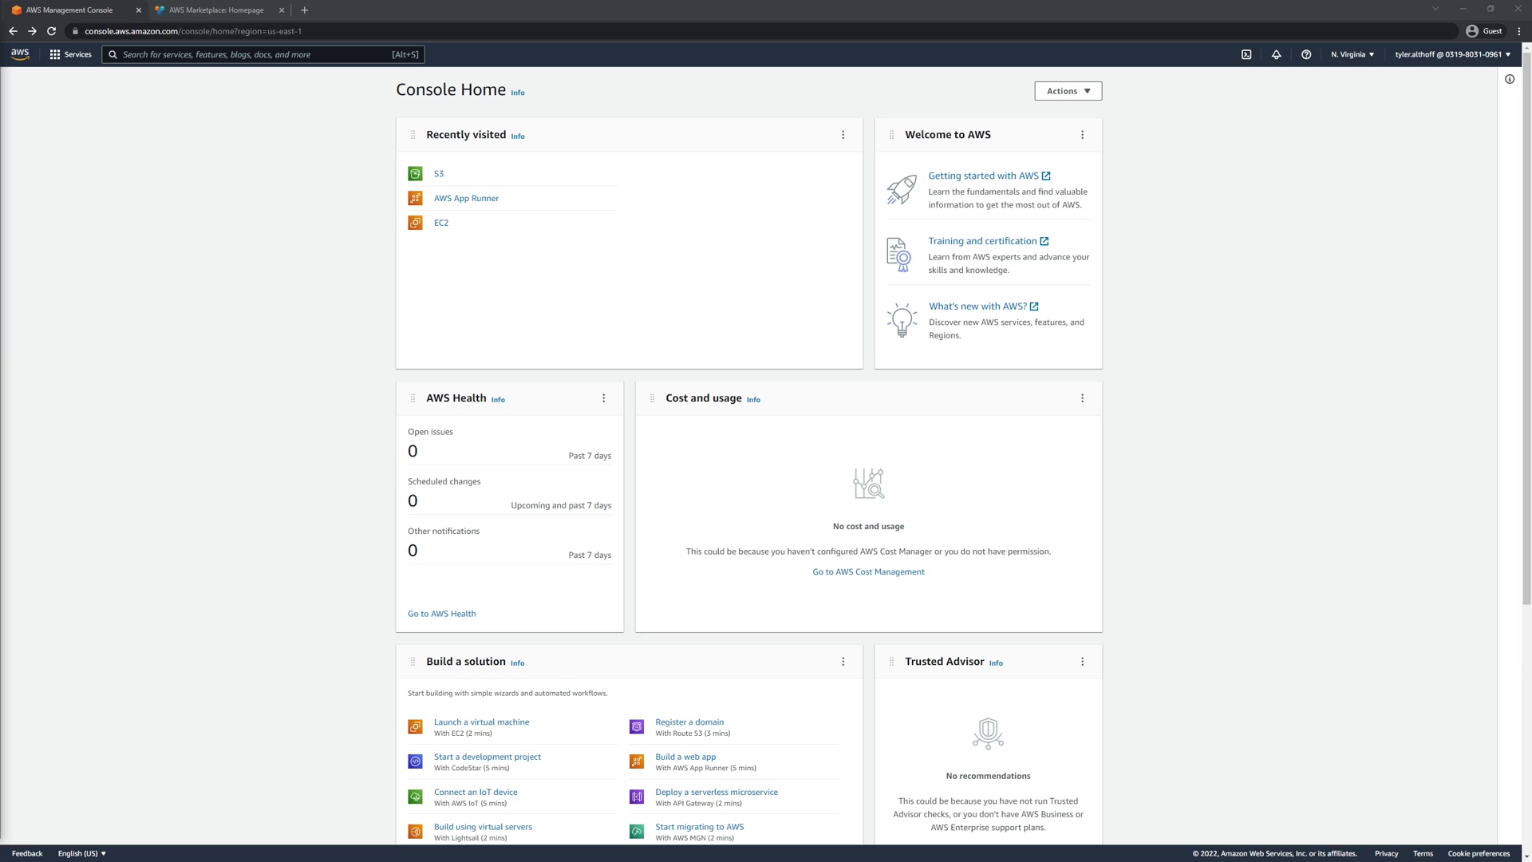
Open 'Sell in AWS Marketplace' from the AWS Marketplace homepage header.
click(216, 10)
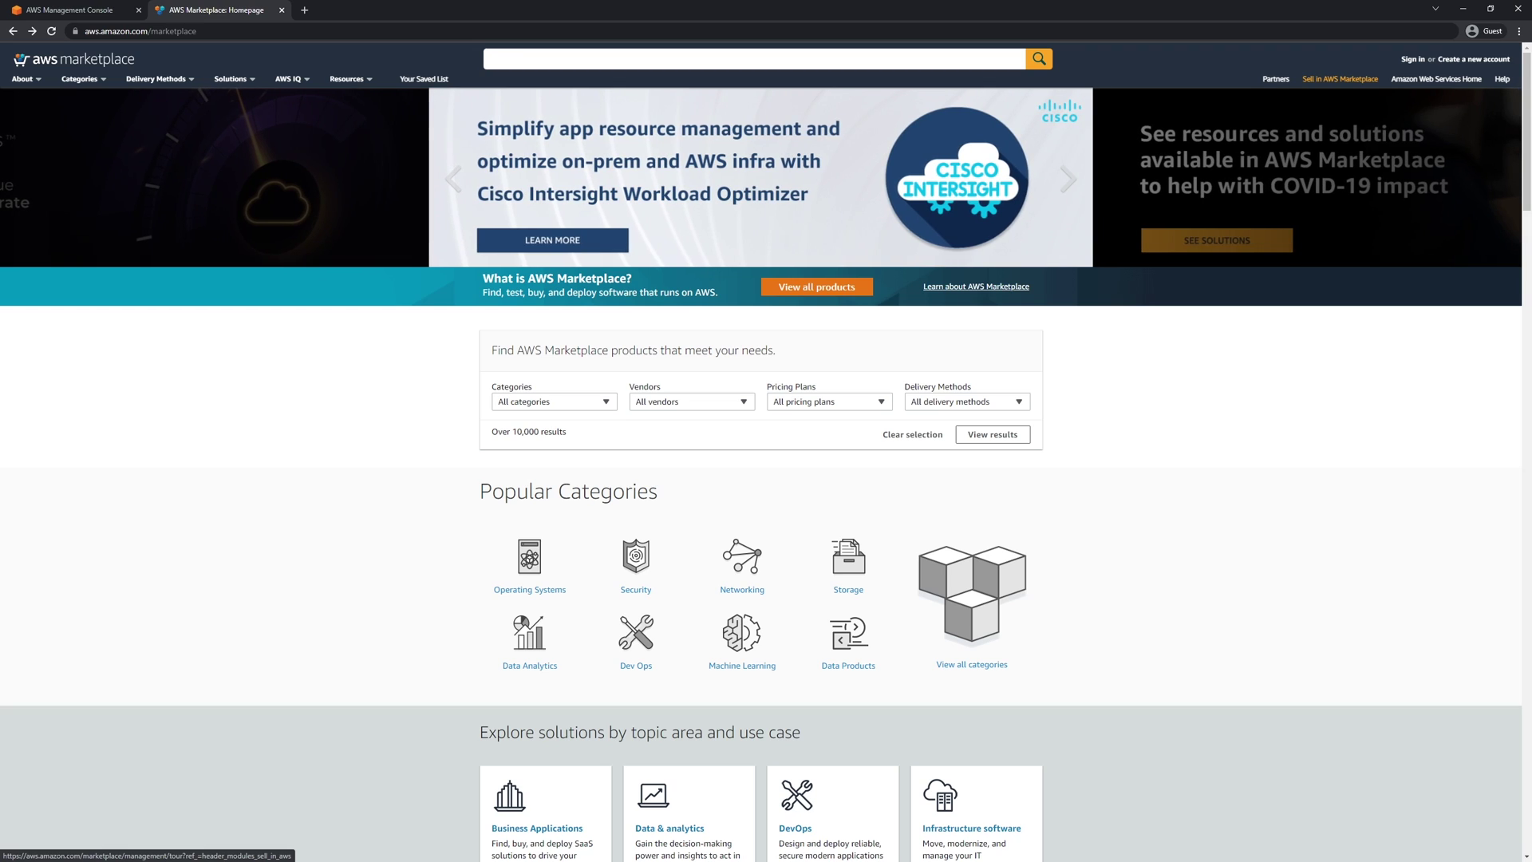
click(1339, 79)
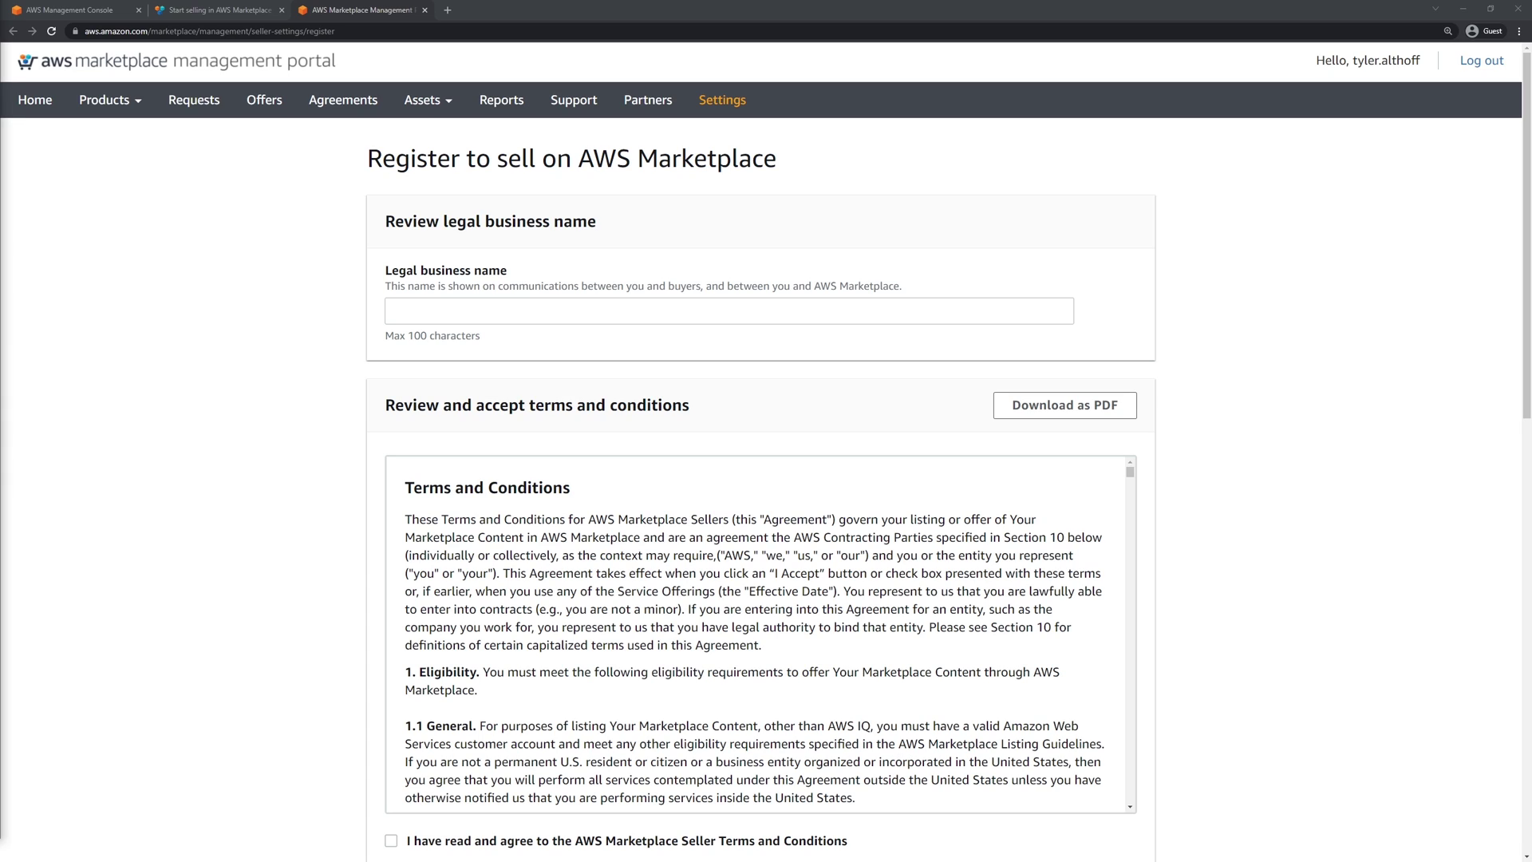
scroll(767, 478, down, 3)
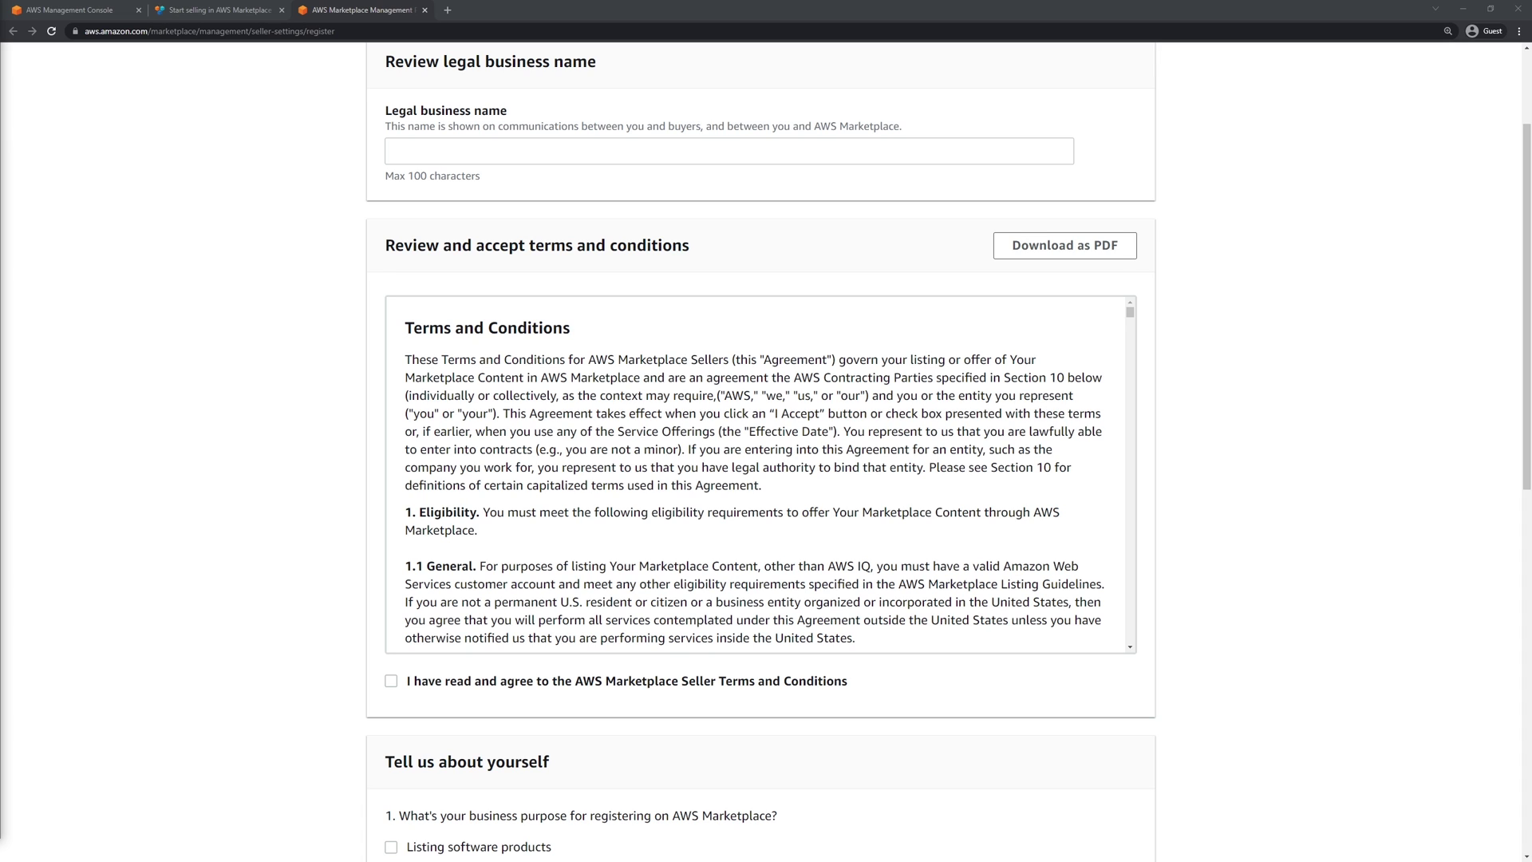
scroll(767, 478, down, 3)
scroll(766, 479, down, 2)
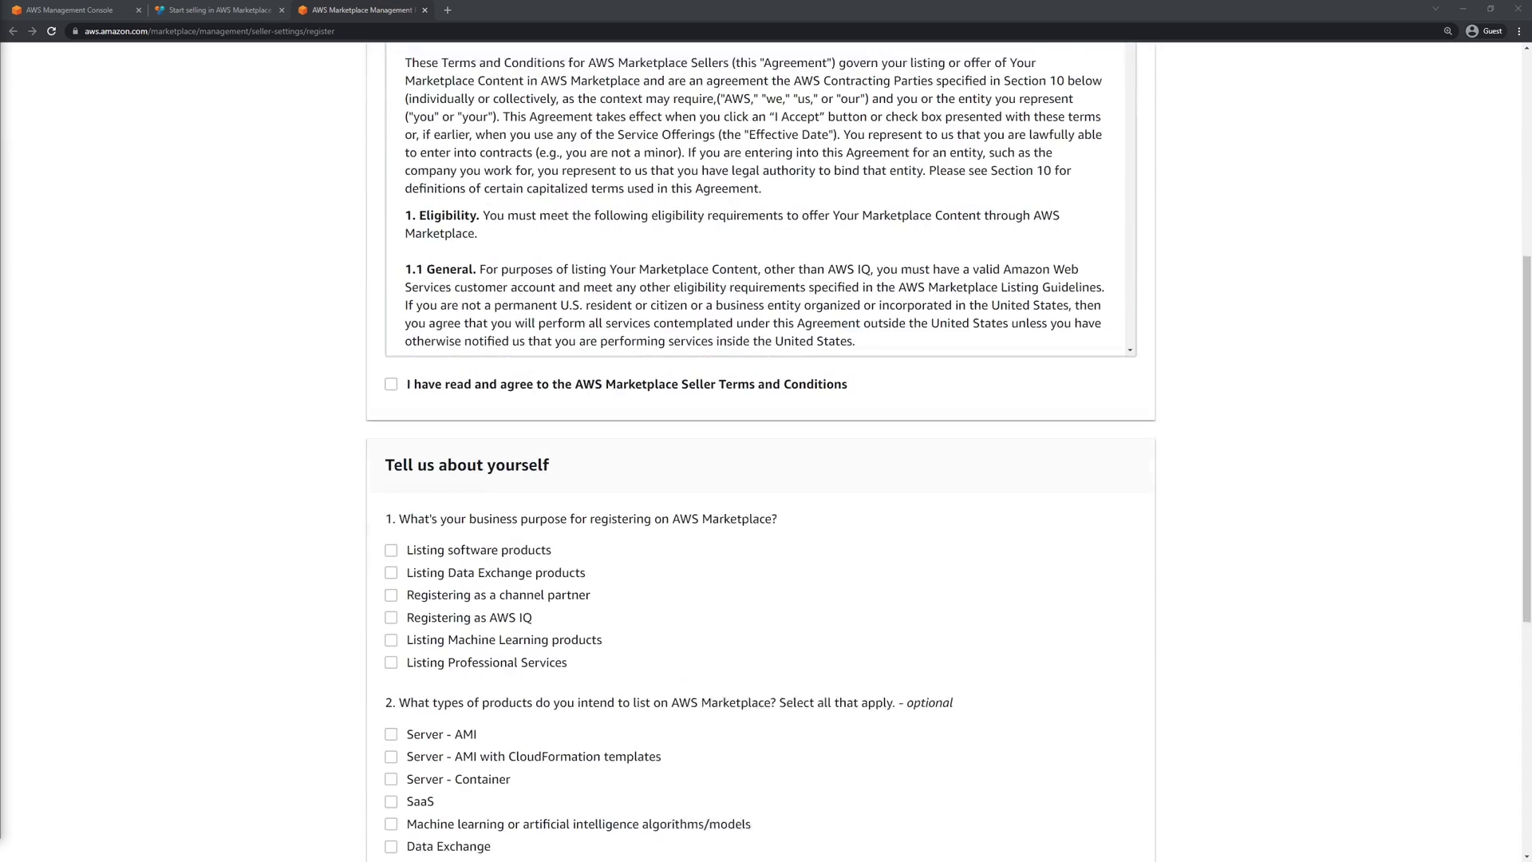
scroll(766, 480, down, 2)
scroll(767, 480, down, 1)
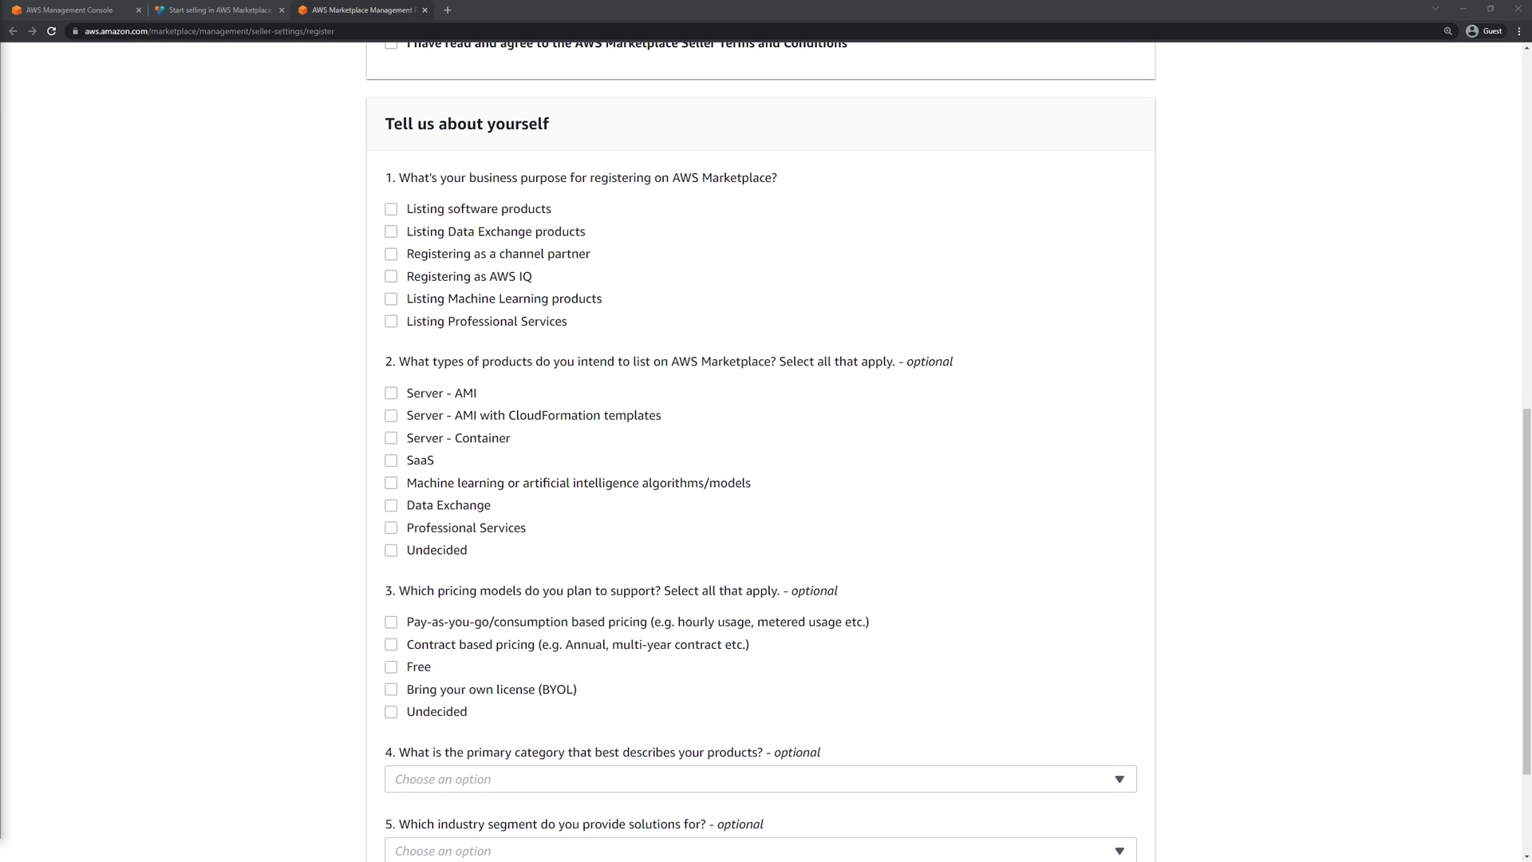
scroll(767, 478, down, 3)
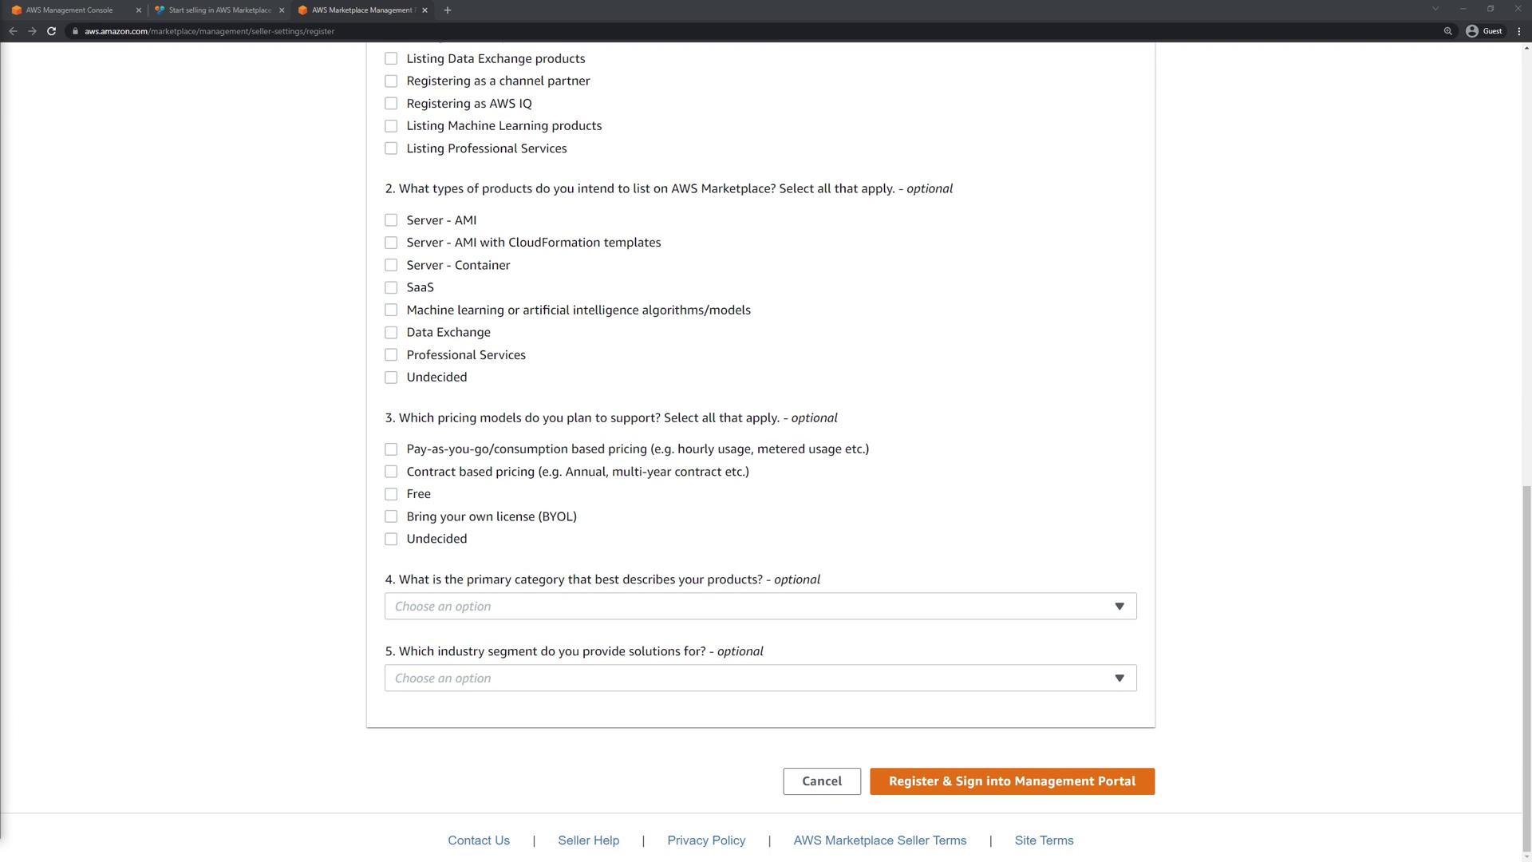